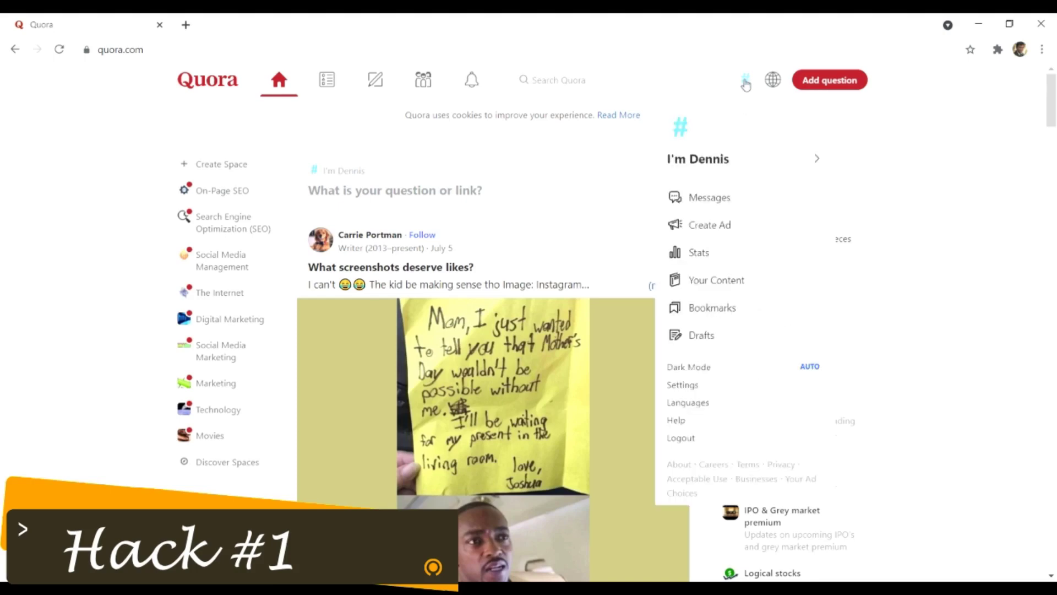
Create an ad account with business name SEO, industry Other, billing country India and billing currency Indian Rupee (INR).
left_click(725, 234)
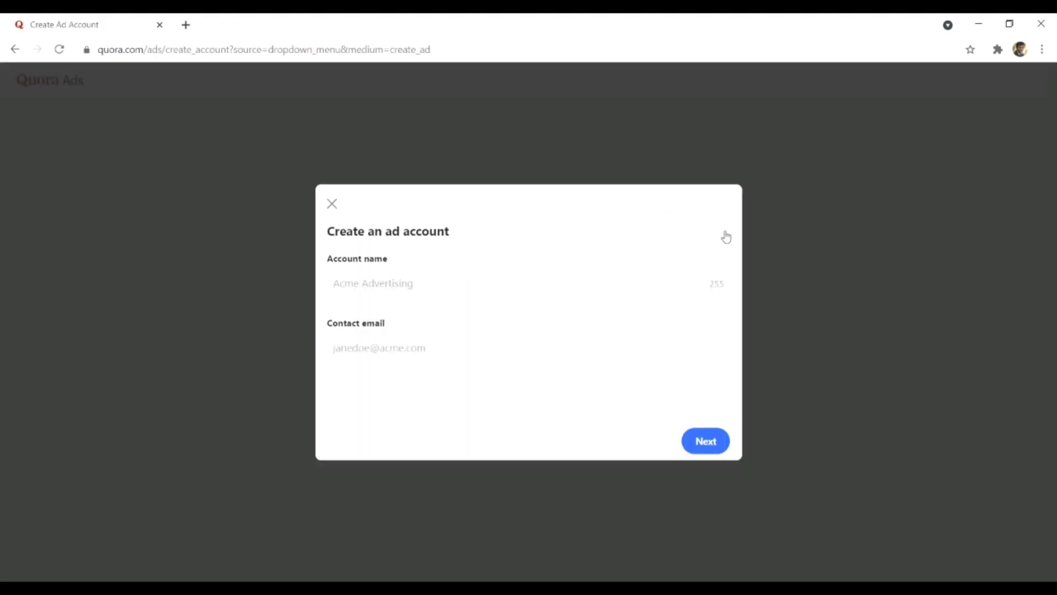
left_click(710, 440)
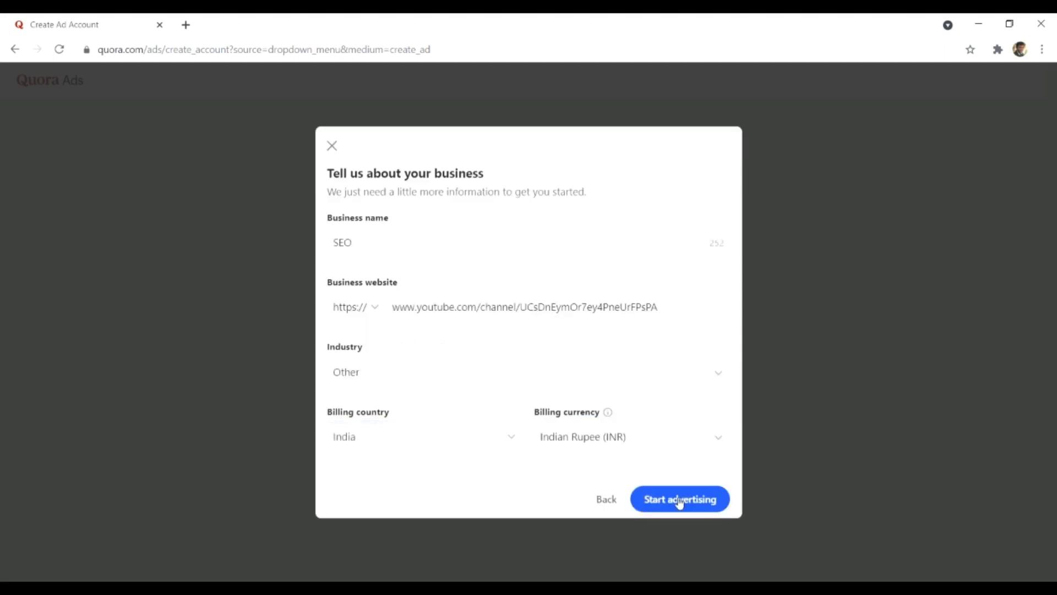
left_click(677, 501)
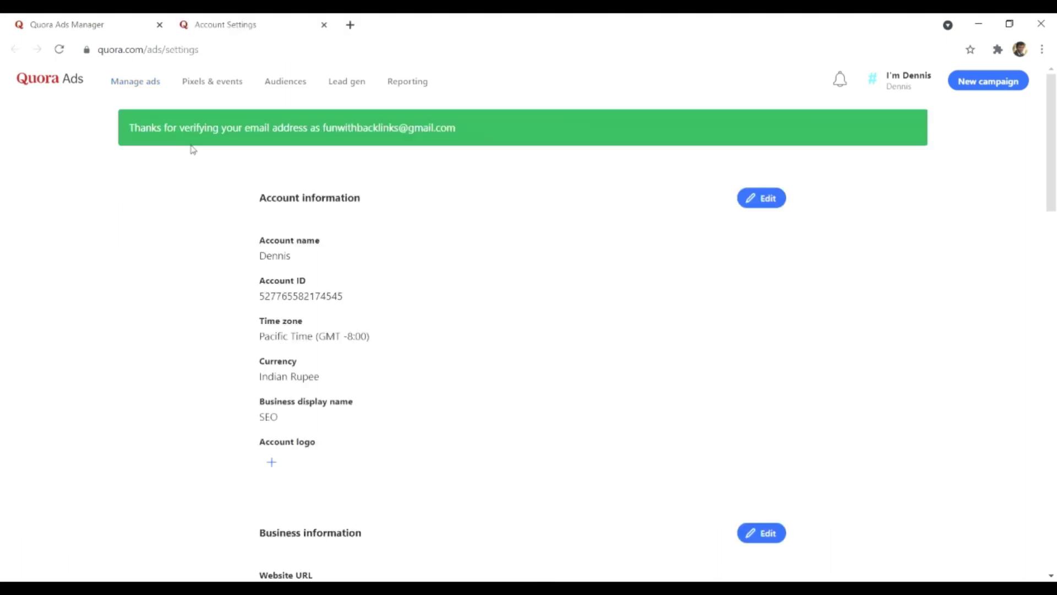
Start a new ad campaign named SEO with Traffic as its objective.
left_click(990, 84)
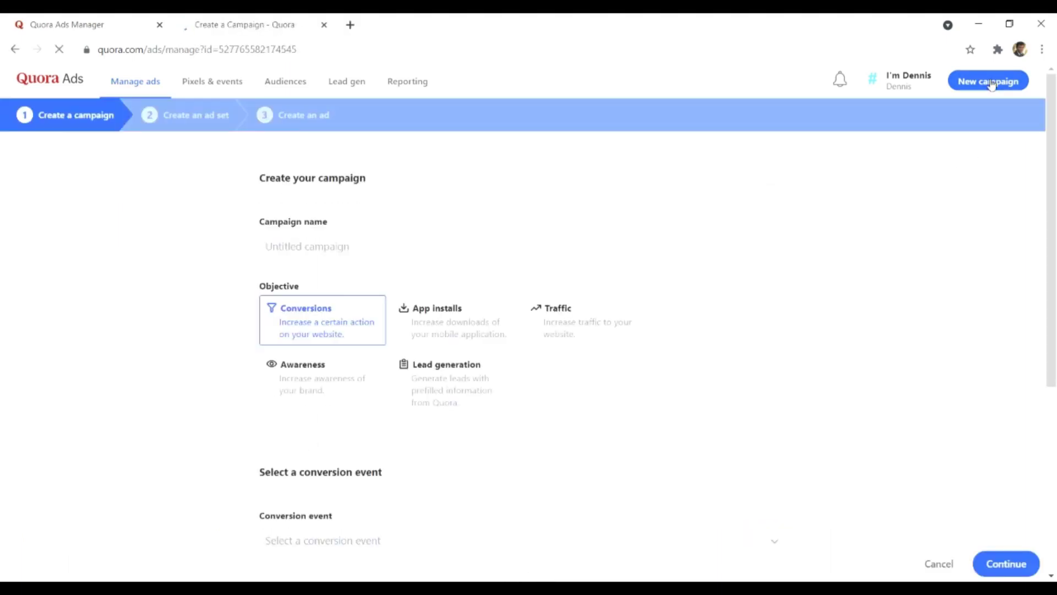
left_click(564, 320)
left_click(328, 246)
type("SEO")
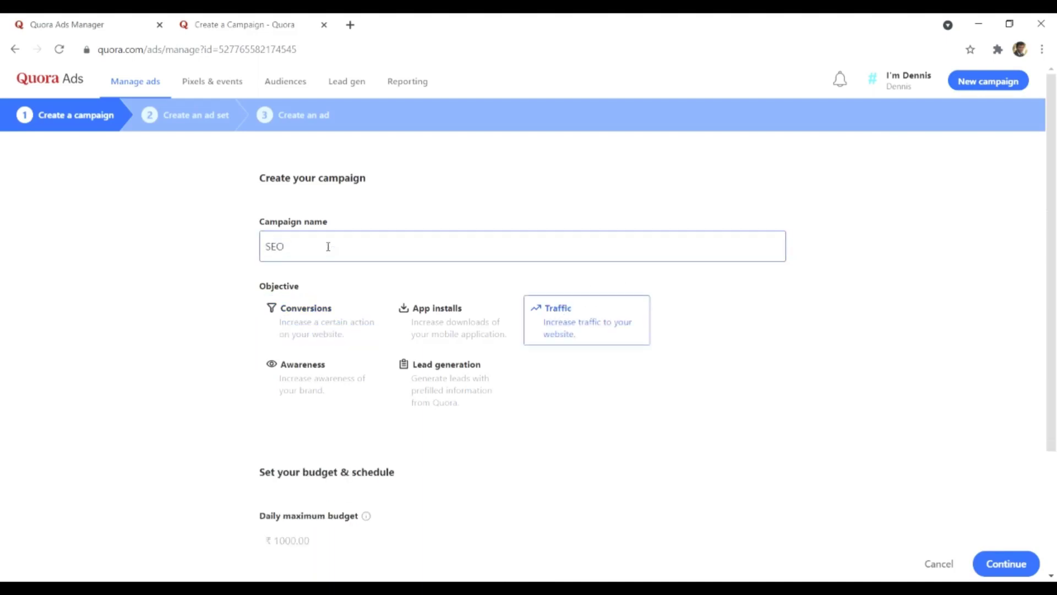
Set the campaign's daily maximum budget to ₹1000 and continue to the ad set with advertising beginning immediately.
scroll(1055, 295, "down", 1)
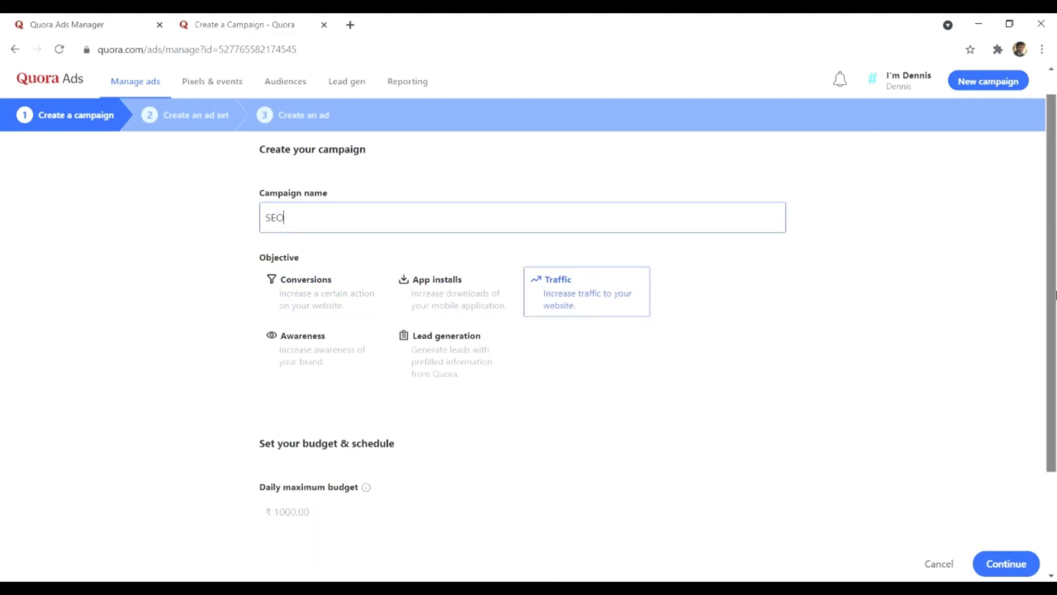
scroll(1056, 295, "down", 2)
left_click(354, 463)
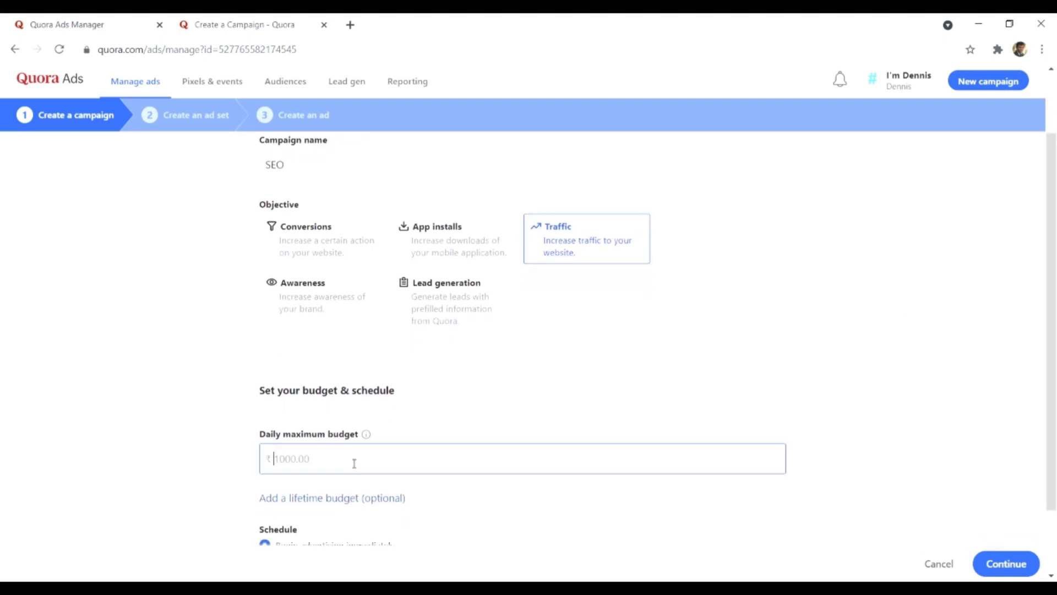
type("1000")
left_click_drag(1051, 308, 1051, 369)
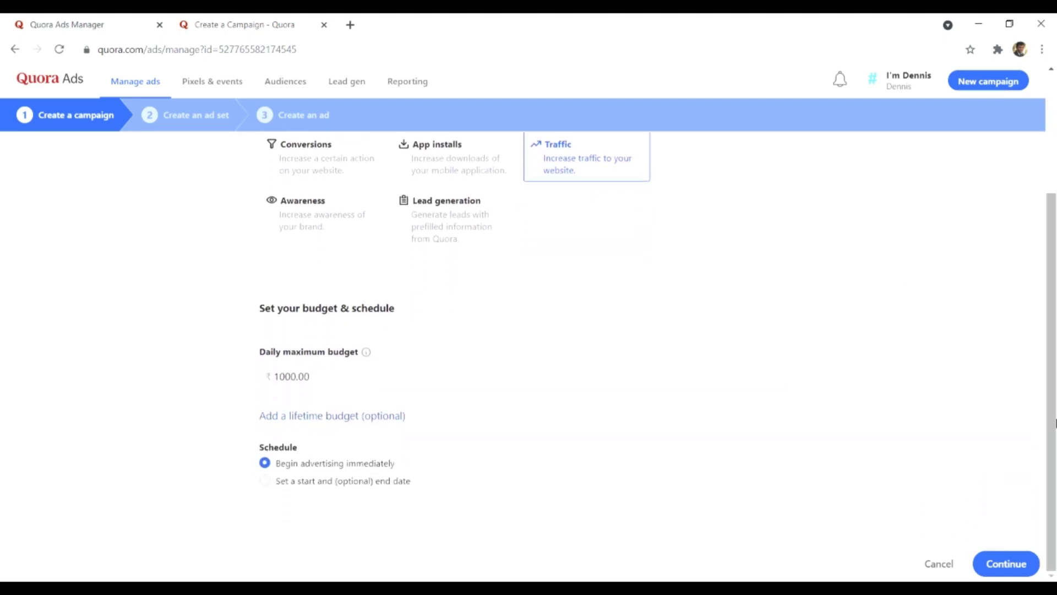
left_click(1010, 570)
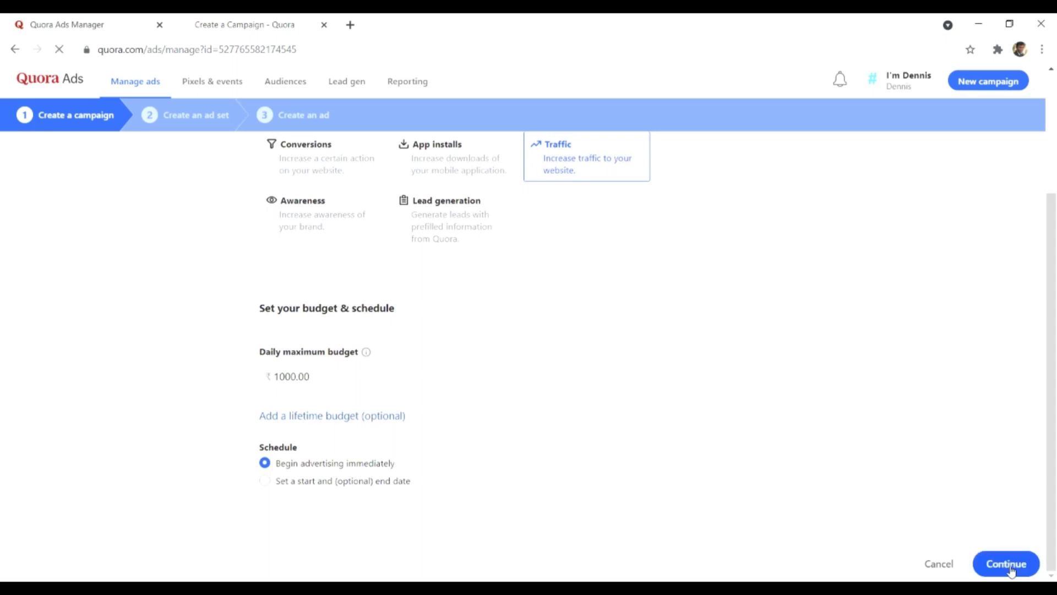
Set the contextual targeting to Questions and bulk-search questions for "earn money", reviewing their weekly views without adding any.
left_click_drag(1052, 215, 1055, 317)
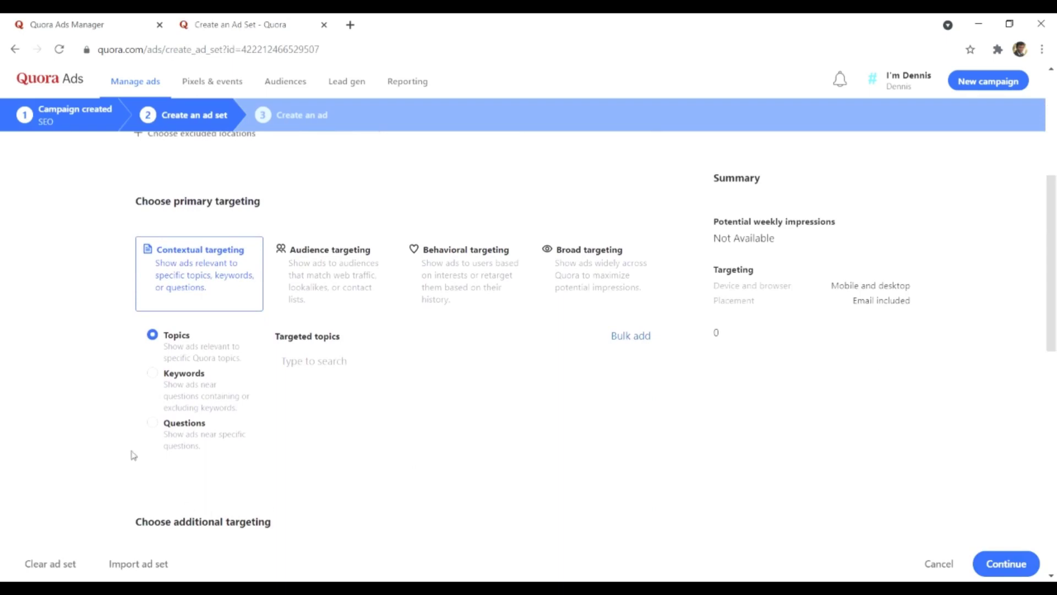
left_click(162, 428)
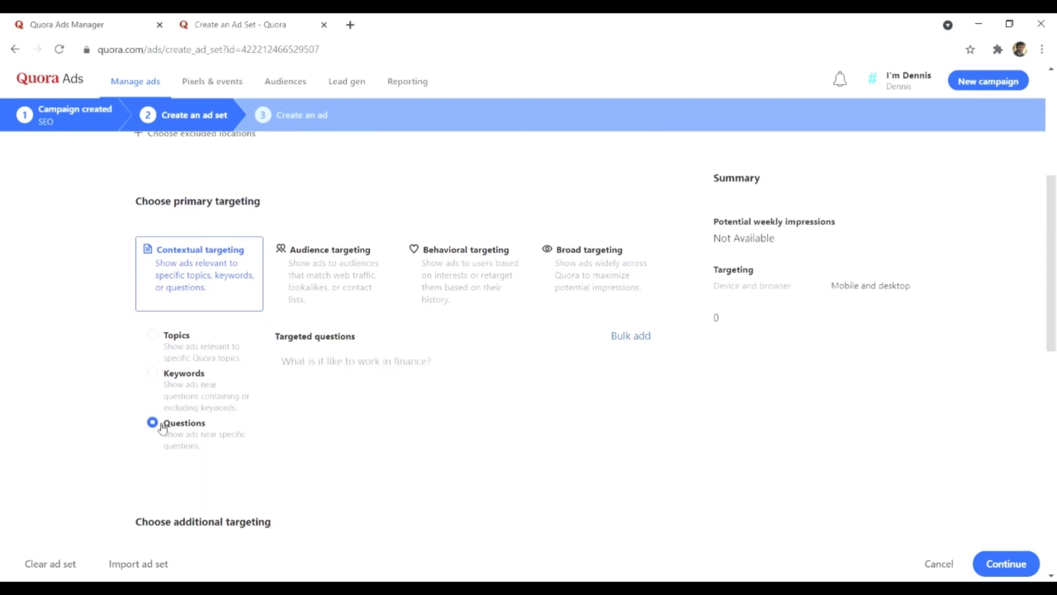
left_click(633, 336)
left_click(415, 301)
type("earn money")
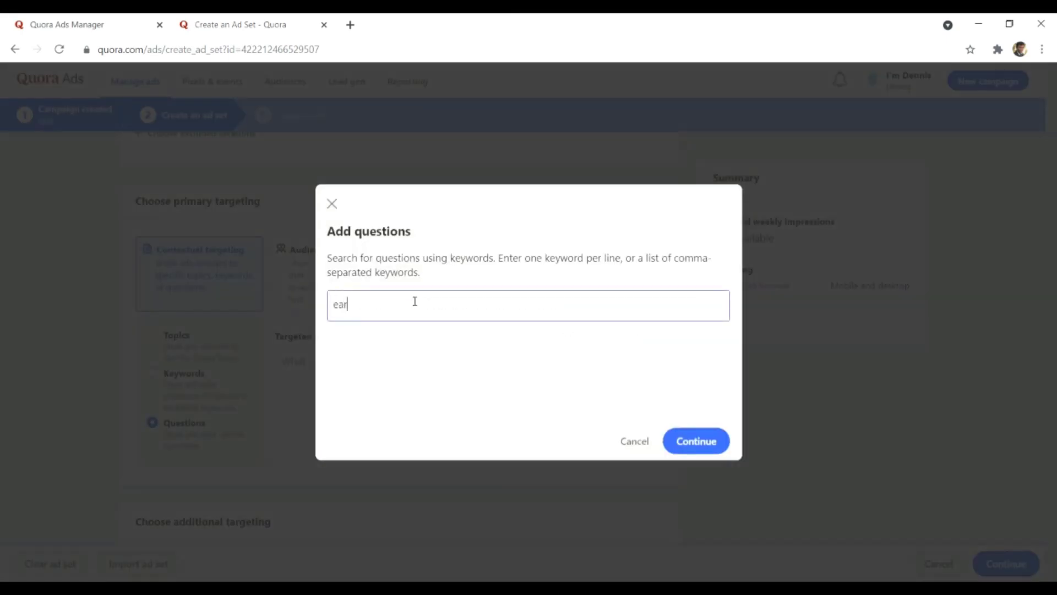
left_click(696, 441)
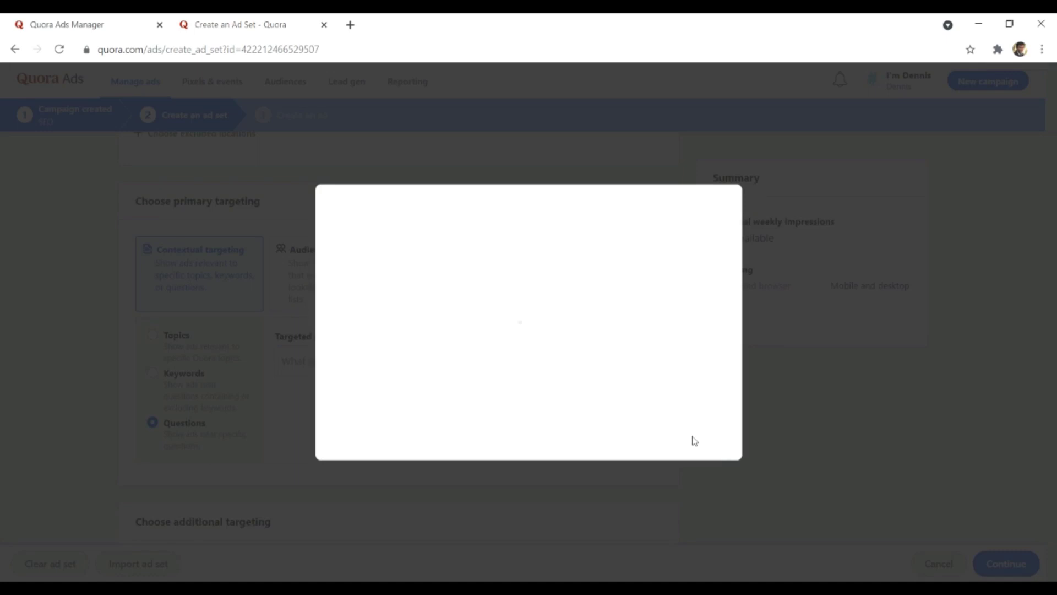
left_click_drag(659, 194, 721, 199)
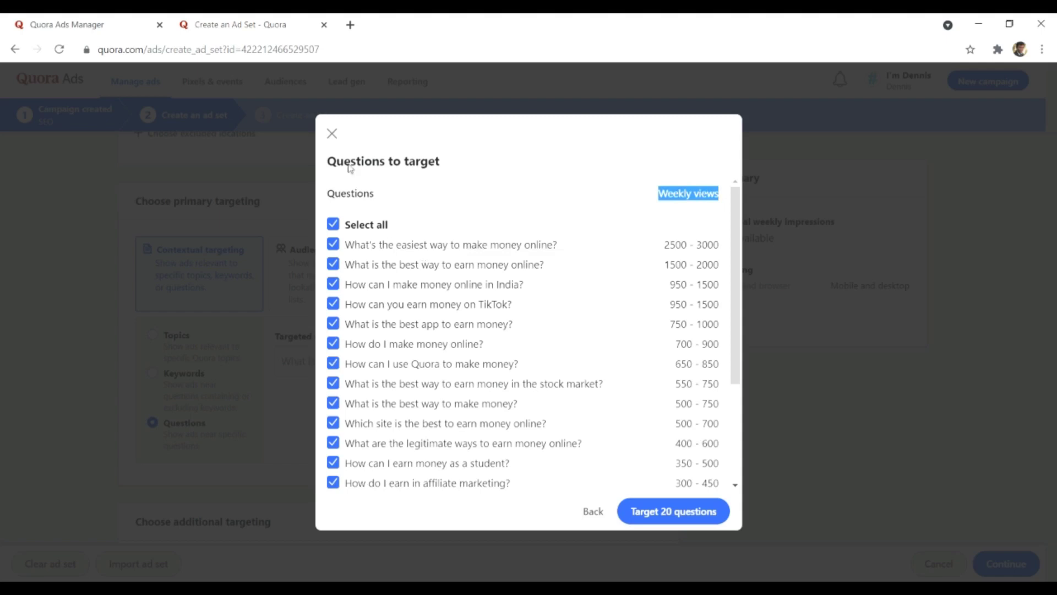
left_click(332, 134)
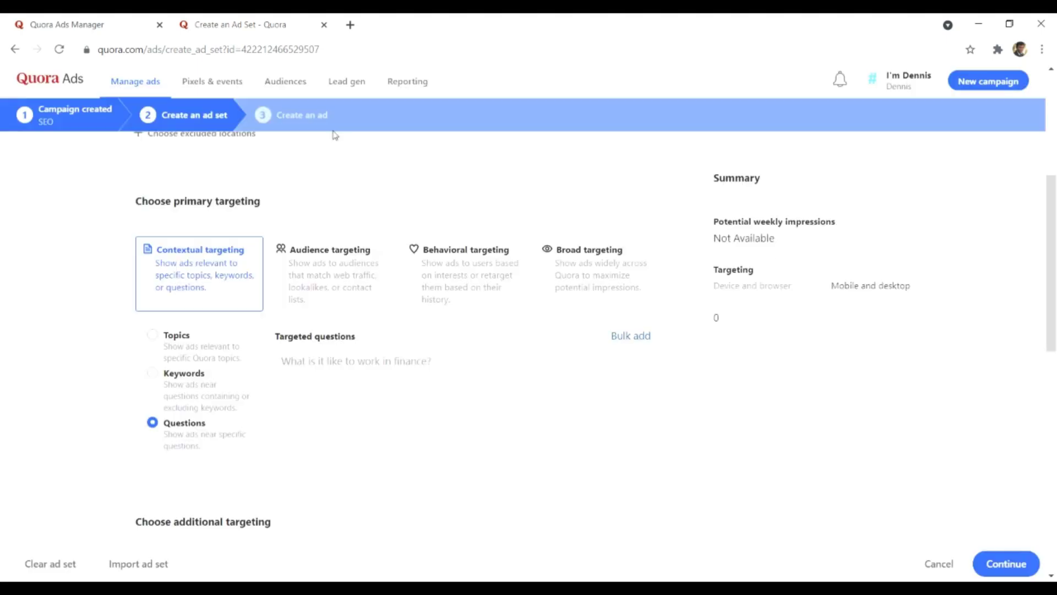
Bulk-search target questions for the keyword "marketing", review their weekly views, and close the dialog without adding any.
left_click(630, 335)
left_click(452, 309)
type("mark")
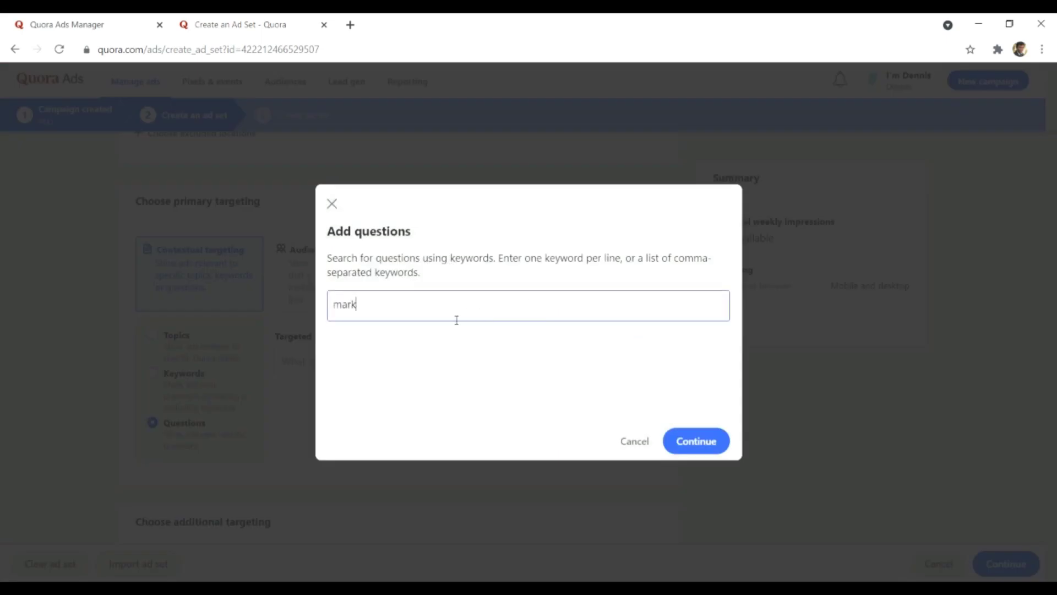
type("eting")
left_click(708, 441)
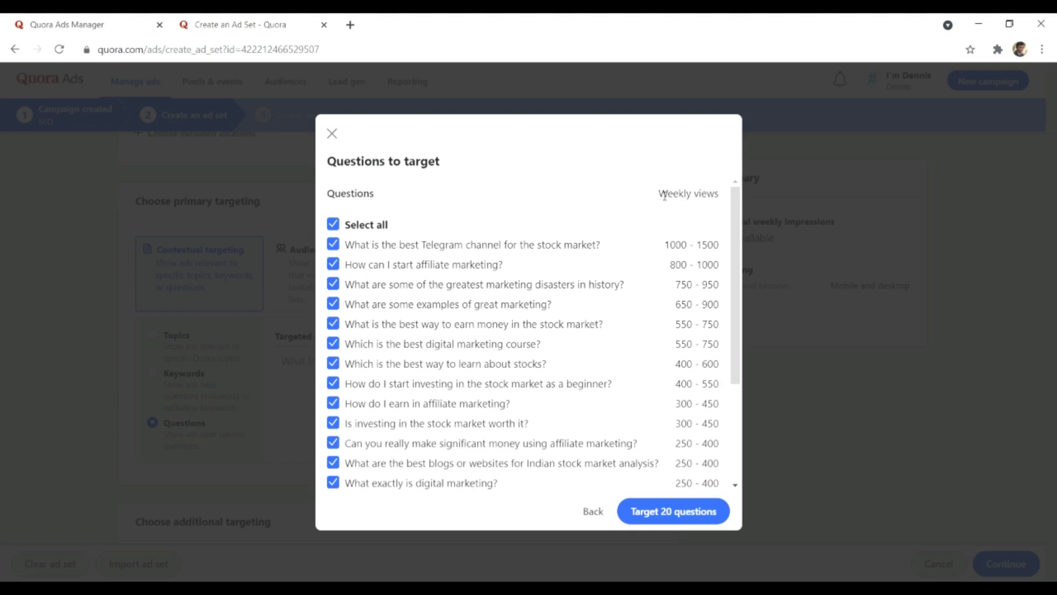
left_click_drag(659, 194, 719, 195)
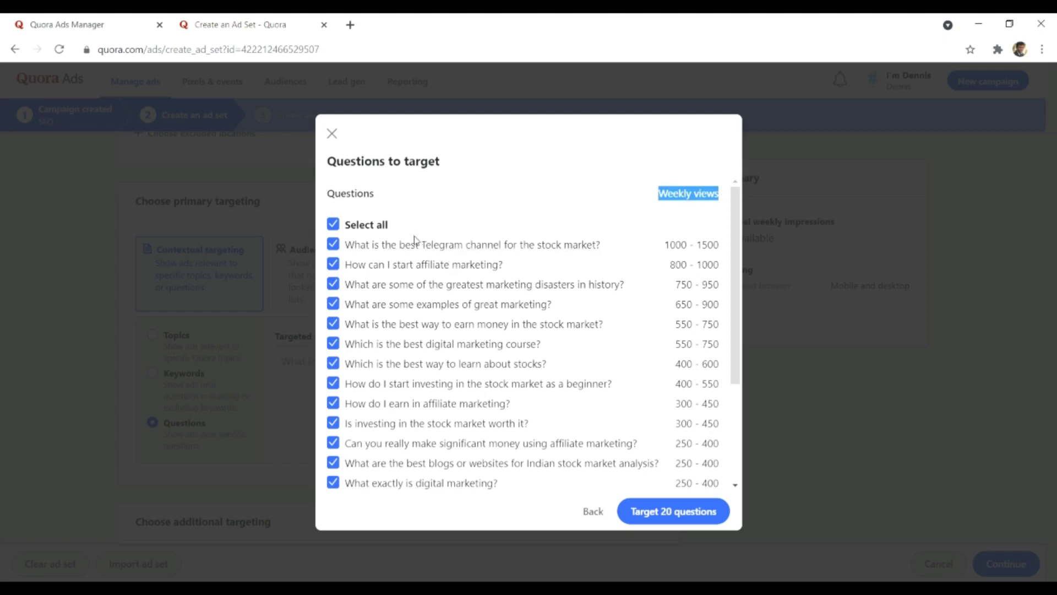
left_click(595, 512)
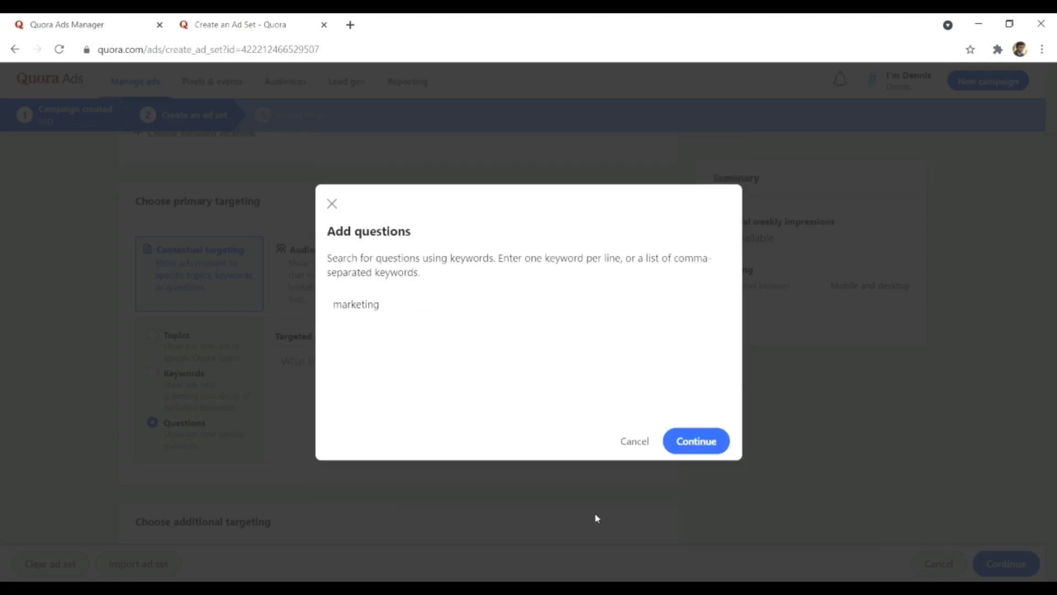
left_click(332, 204)
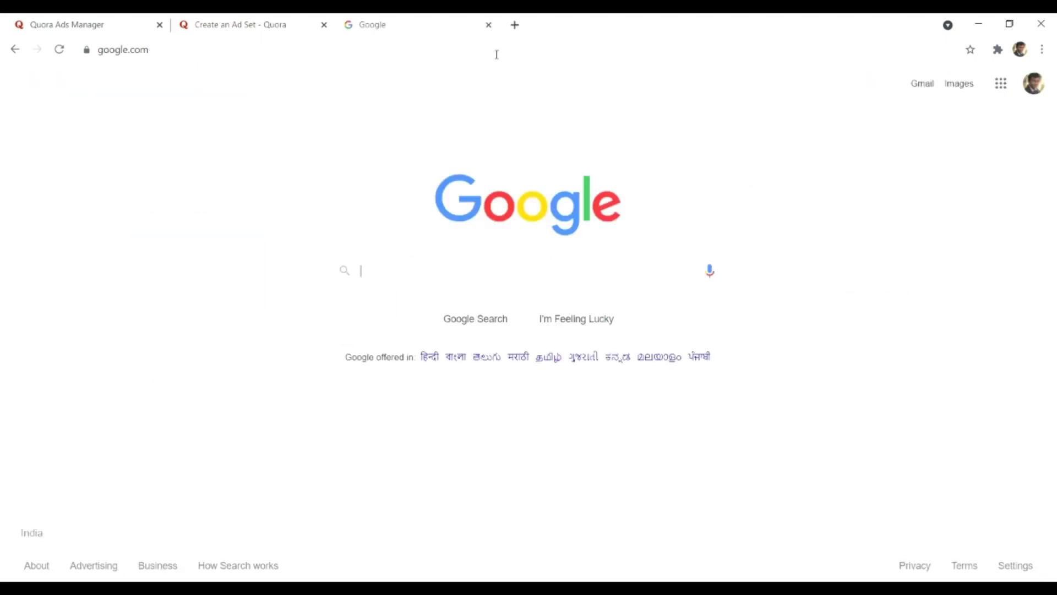
In a new Google tab, search for site:quora.com game "1 answer" "k views".
type("site:quora.com keyword \"1 answer\" \"k views\"")
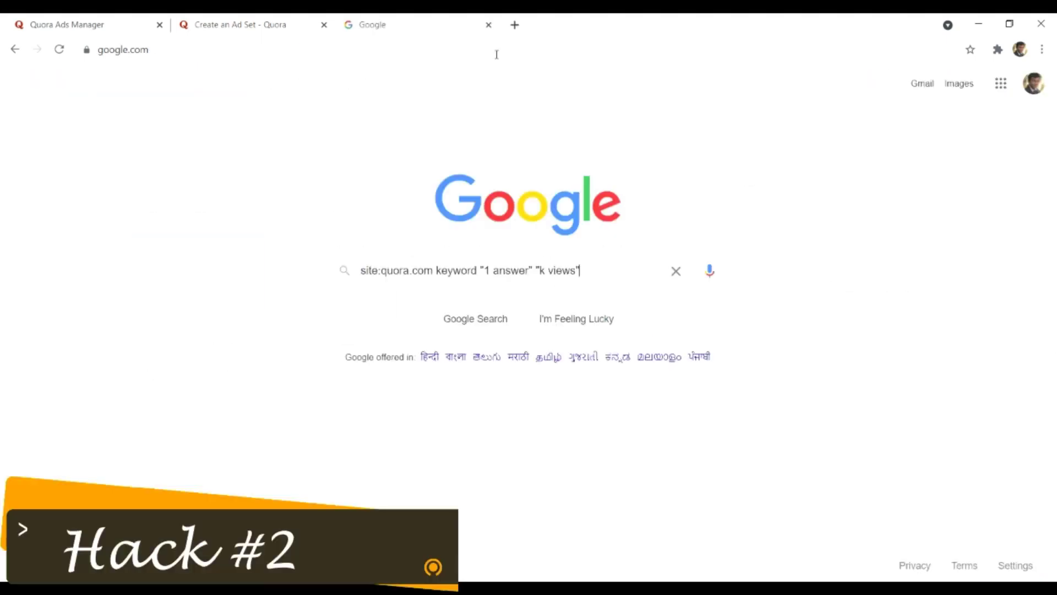
left_click_drag(434, 271, 360, 273)
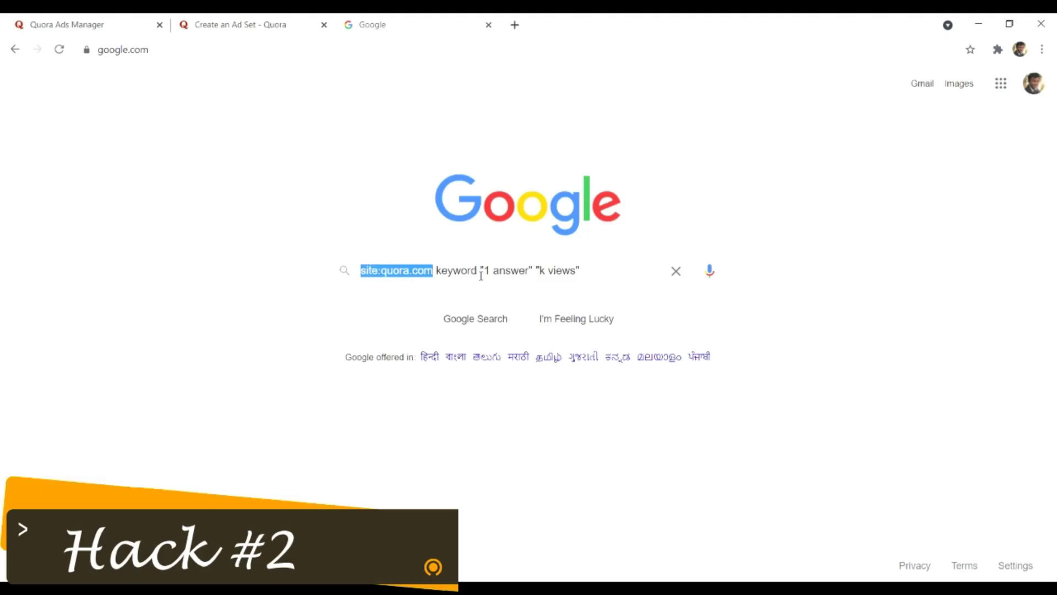
left_click_drag(481, 275, 443, 277)
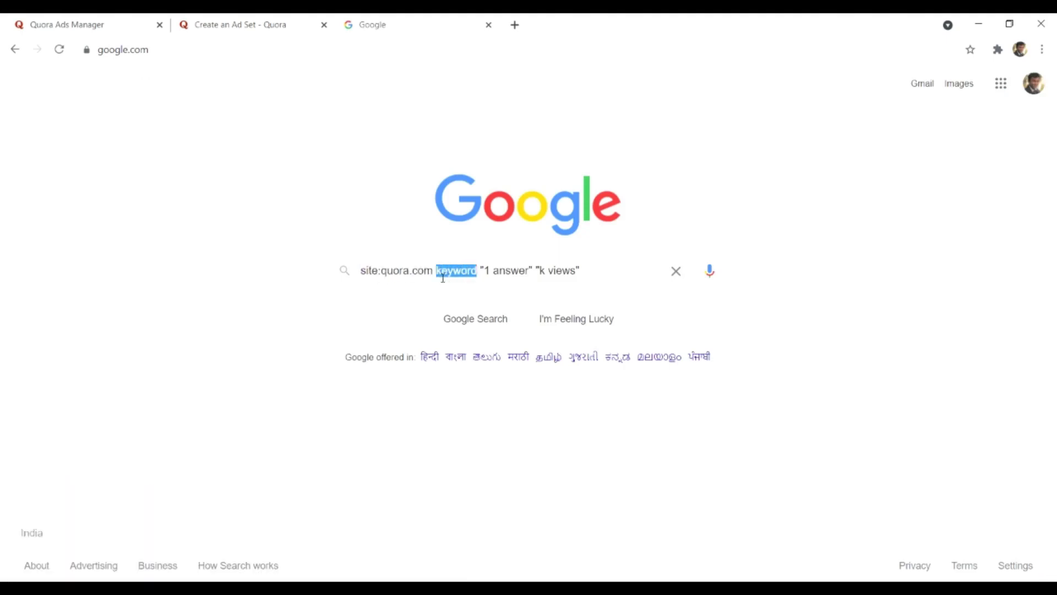
type("game")
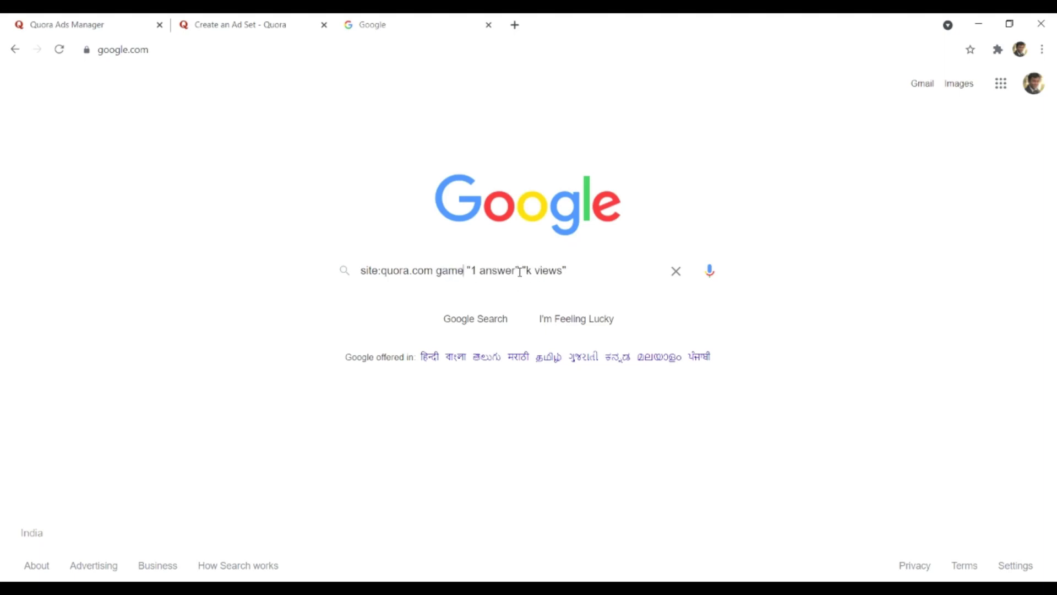
left_click_drag(519, 272, 474, 270)
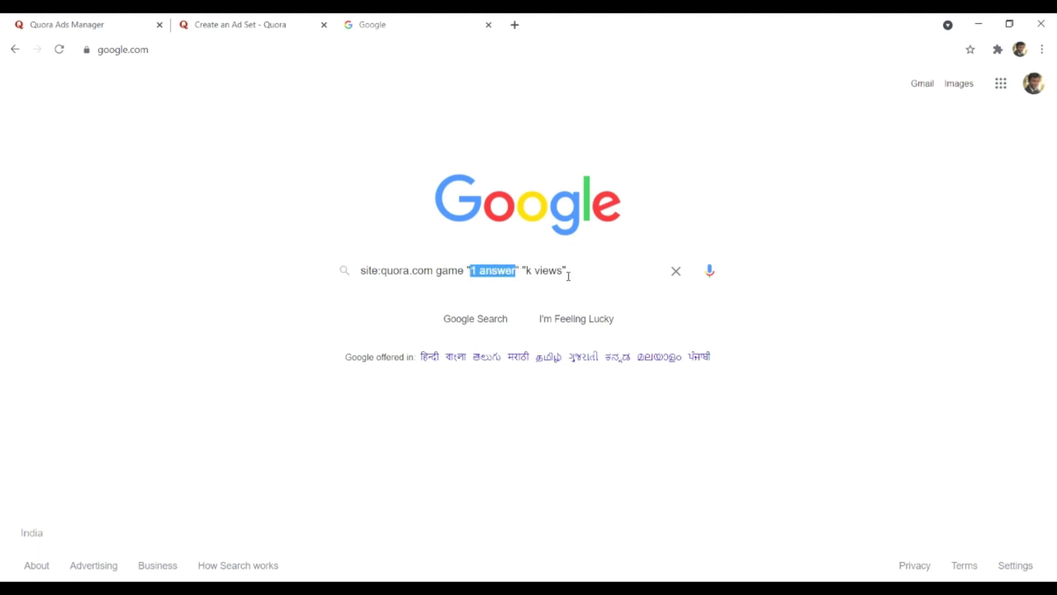
left_click_drag(569, 276, 532, 276)
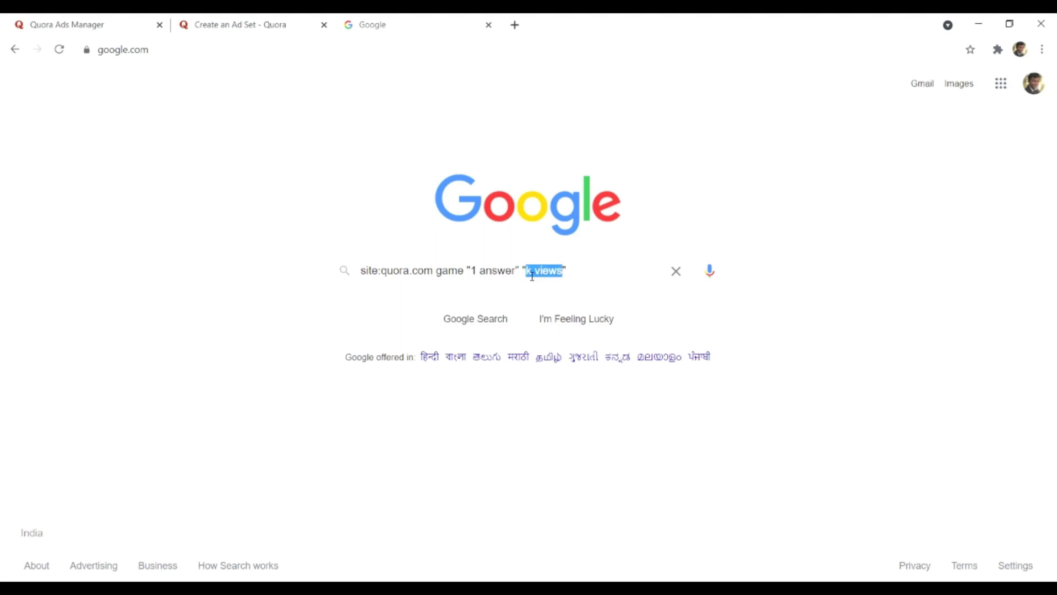
left_click(606, 273)
key("Return")
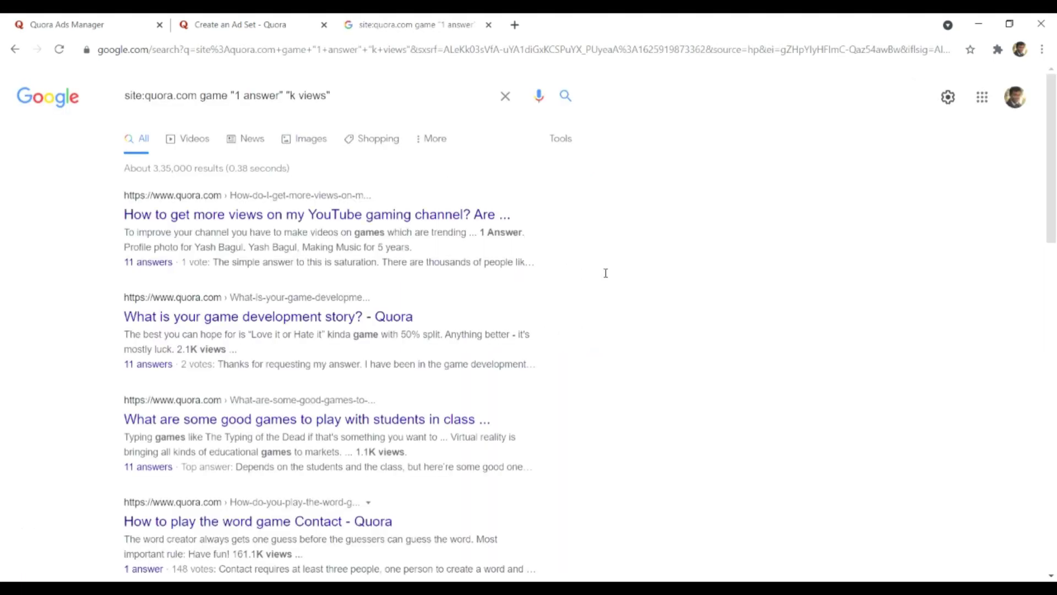
Examine the answer and view counts shown under the Quora search results.
scroll(606, 273, "down", 2)
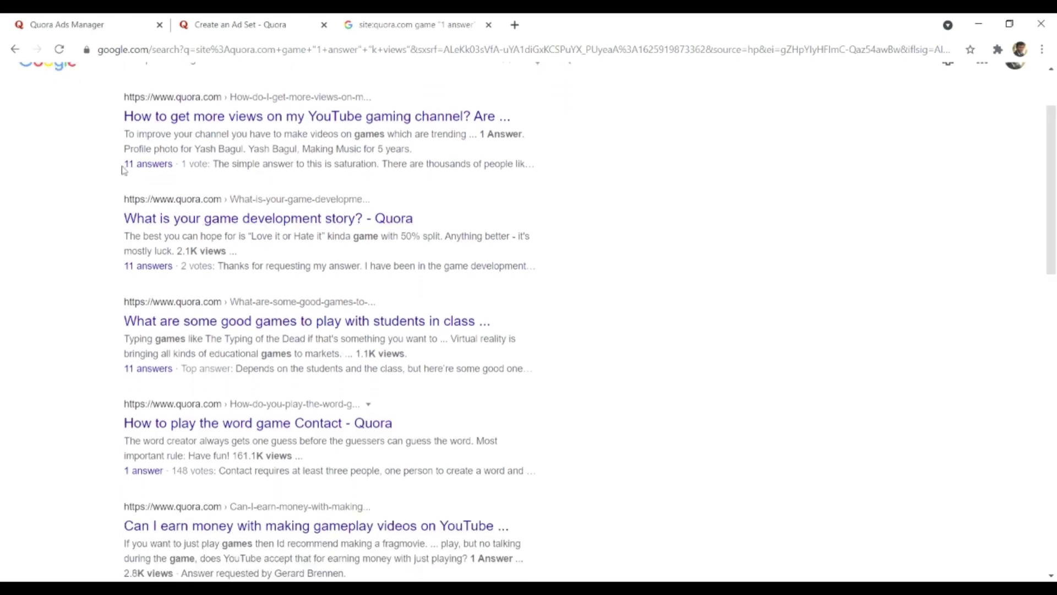
left_click_drag(212, 163, 138, 163)
left_click(122, 169)
left_click_drag(236, 458, 271, 460)
left_click(670, 389)
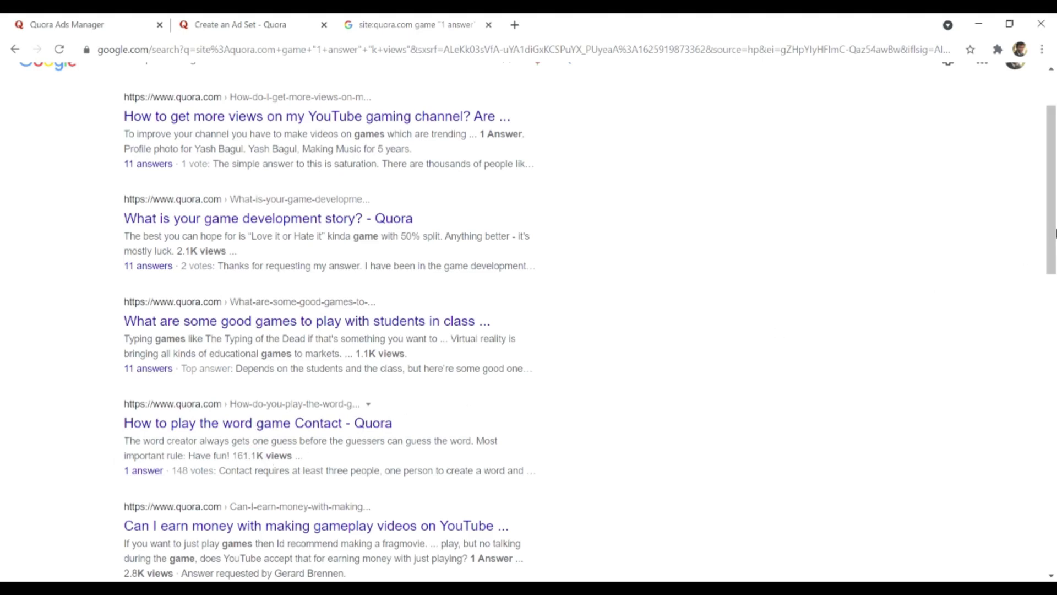
Open the result "How to play the word game Contact" in a new tab and check its number of answers.
scroll(1053, 270, "down", 2)
scroll(1054, 269, "down", 2)
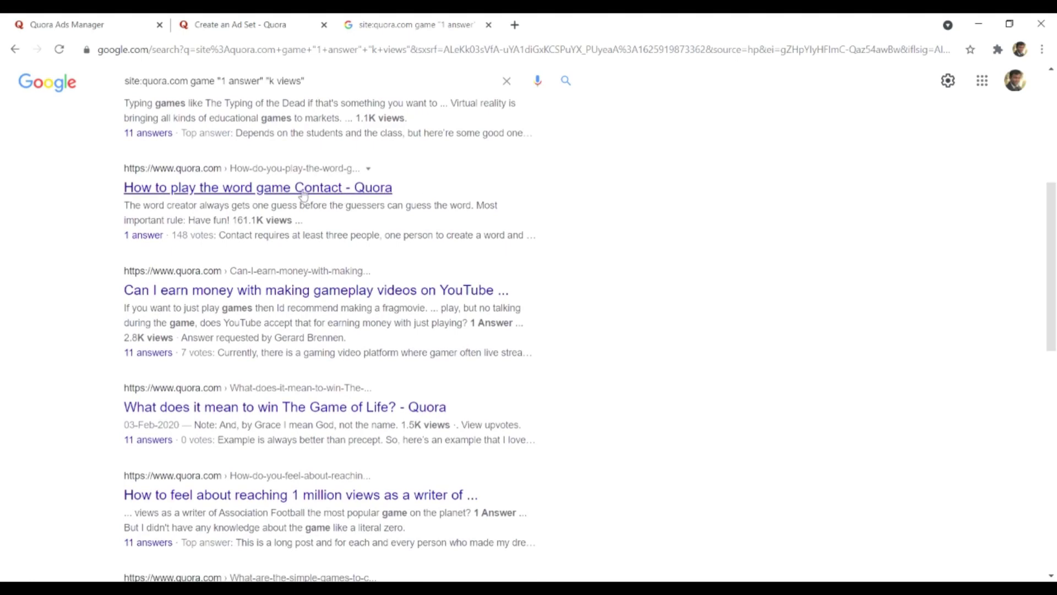
middle_click(367, 190)
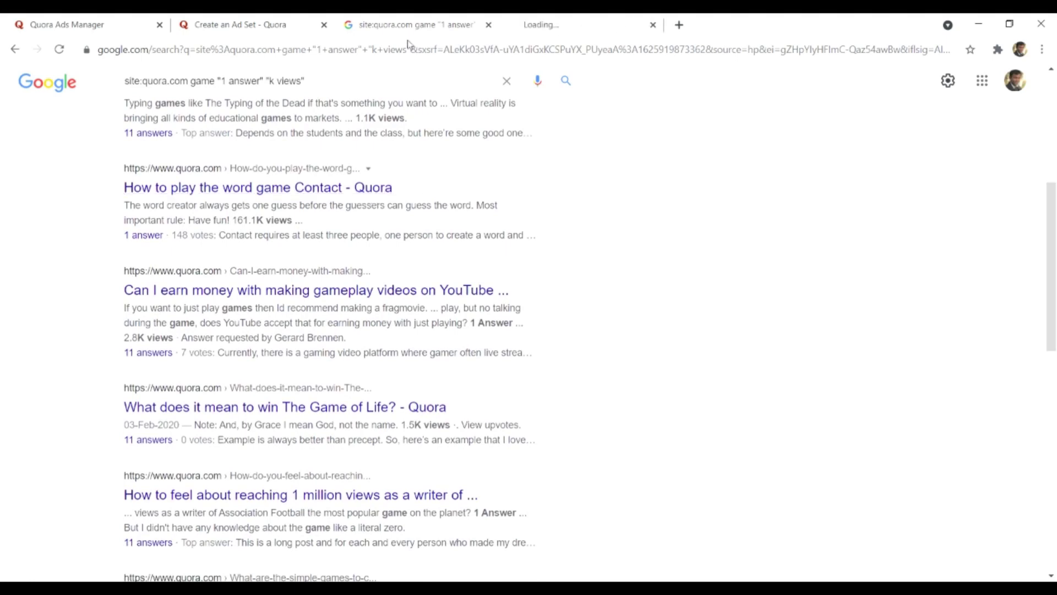
left_click(539, 23)
left_click_drag(221, 240, 187, 242)
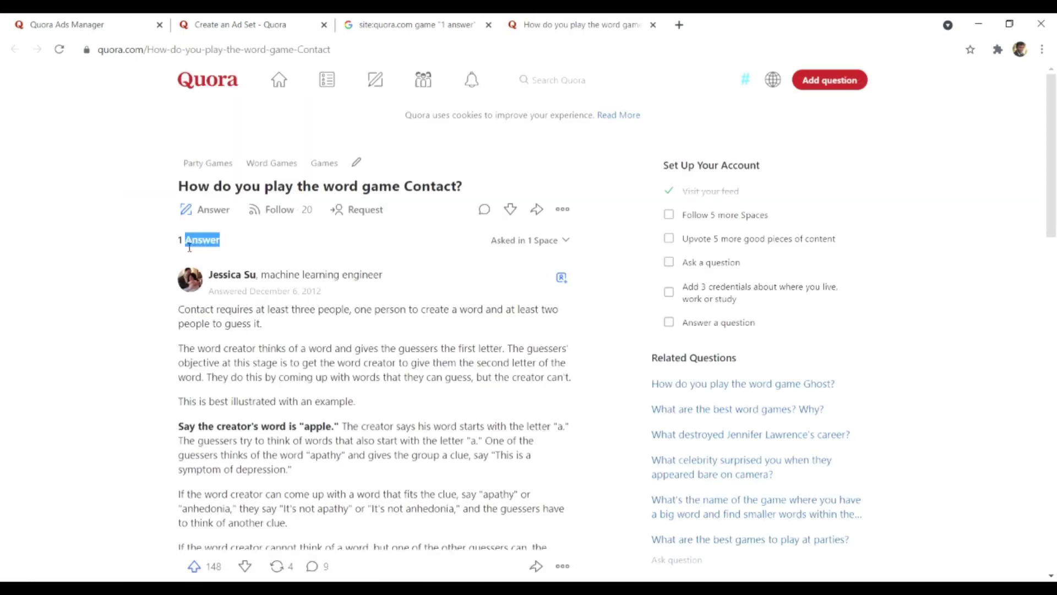
left_click(190, 247)
Check the view count beneath the answer on the word game Contact question, and close that tab.
left_click_drag(1053, 166, 1054, 339)
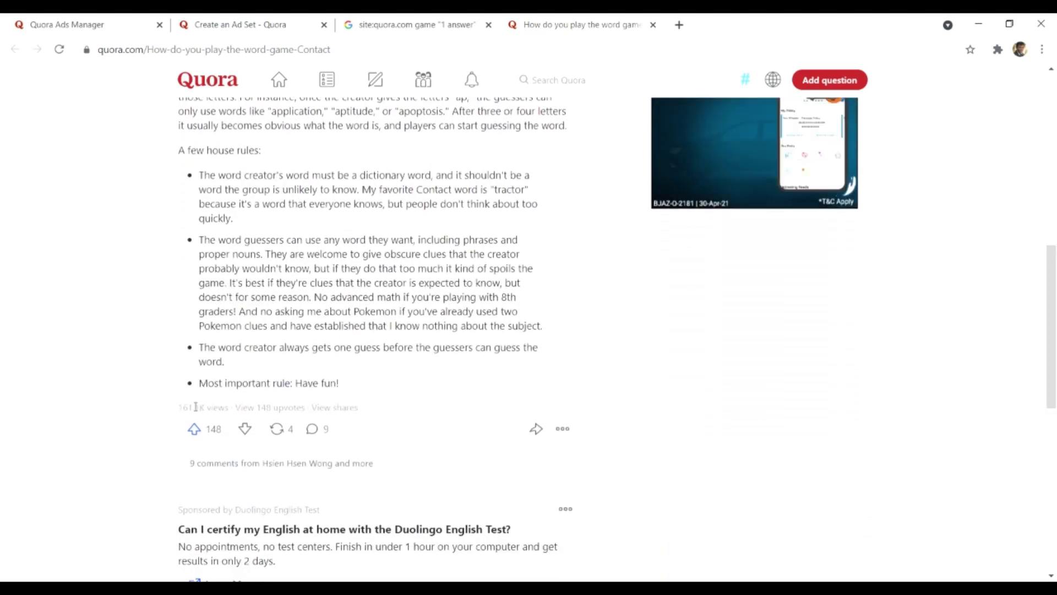
left_click_drag(225, 407, 177, 411)
left_click(178, 412)
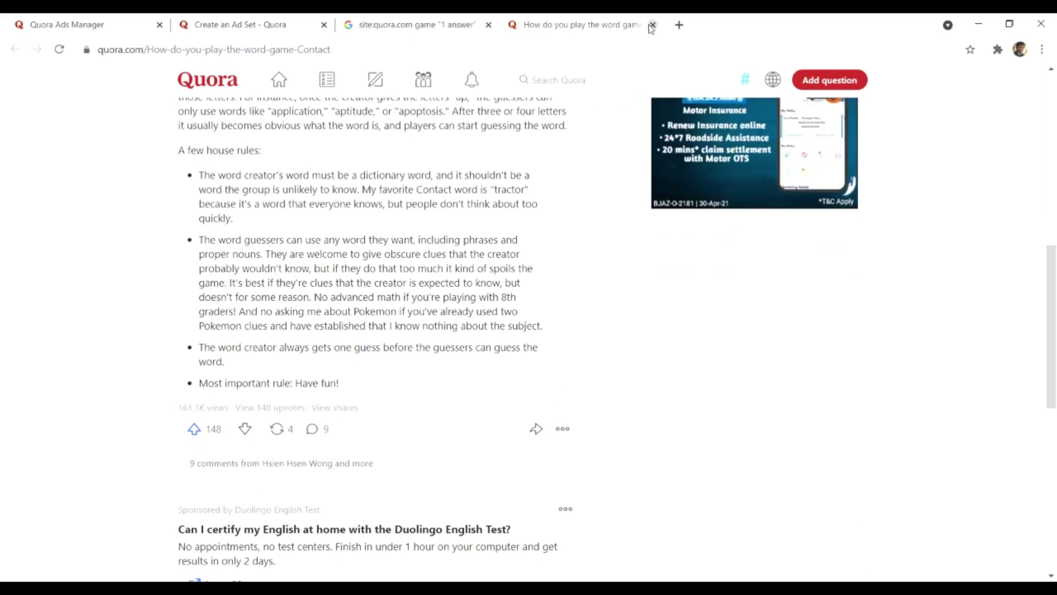
left_click(652, 25)
Replace the keyword game with money in the Google query and search for site:quora.com money "1 answer" "k views".
scroll(618, 377, "up", 6)
left_click(232, 100)
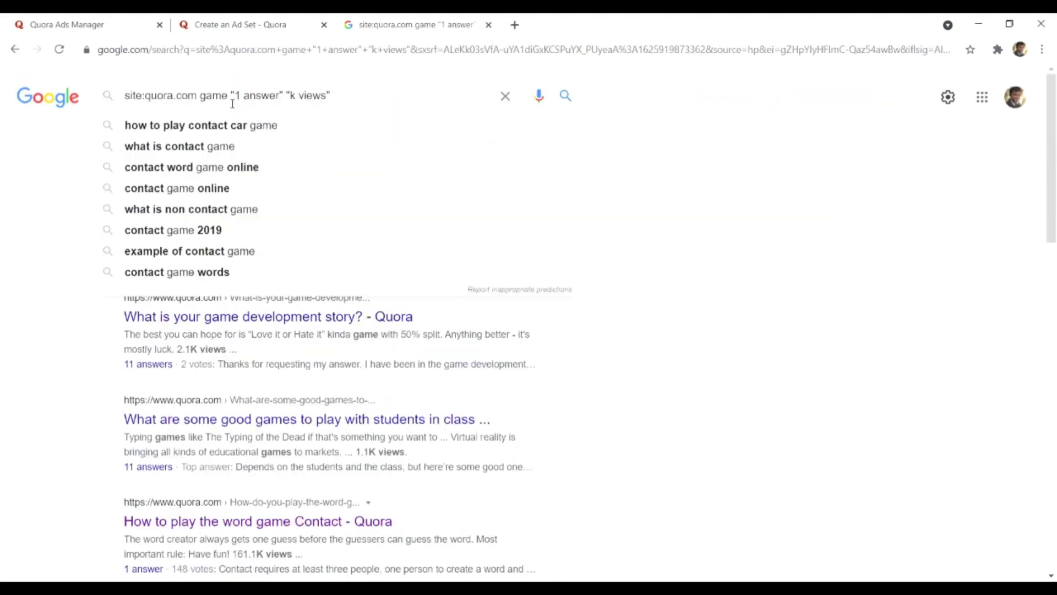
key("BackSpace")
key("BackSpace")
key("BackSpace")
key("BackSpace")
type("money")
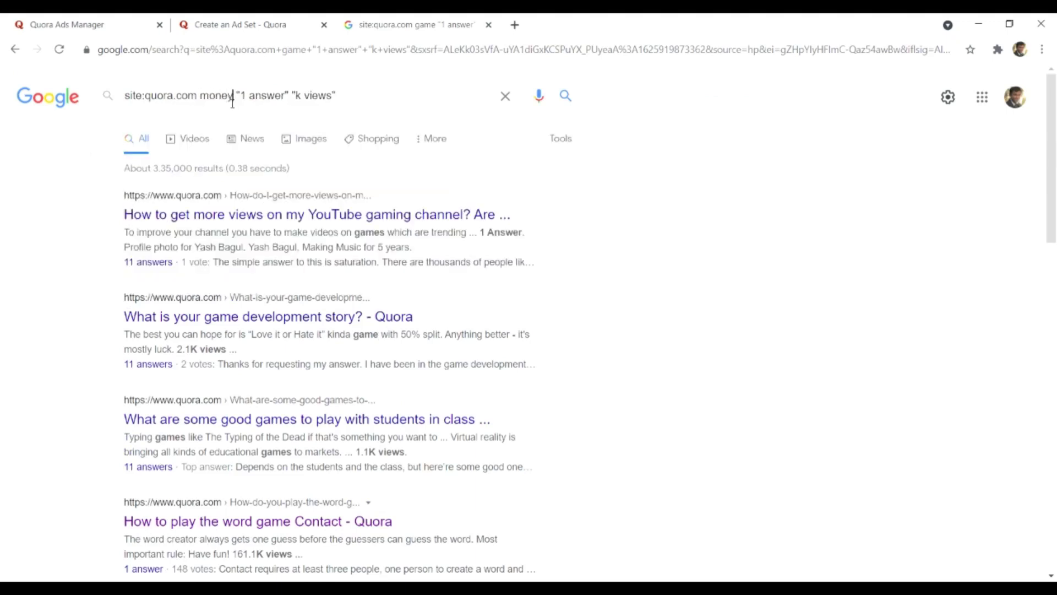
key("Return")
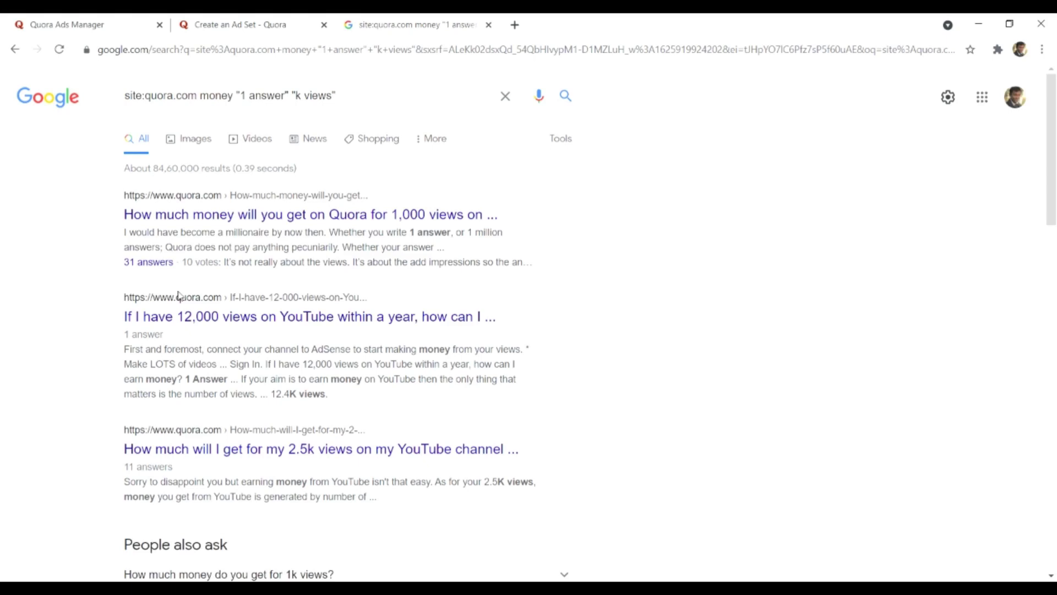
Check the answer count and view count of the result about earning from 12,000 YouTube views within a year.
left_click_drag(163, 334, 131, 342)
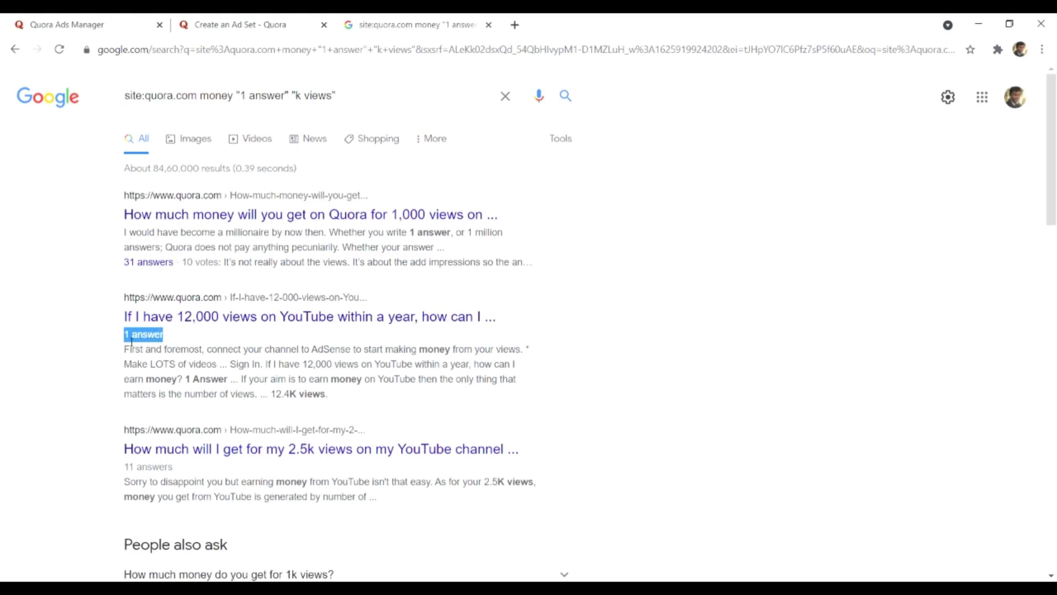
left_click(79, 416)
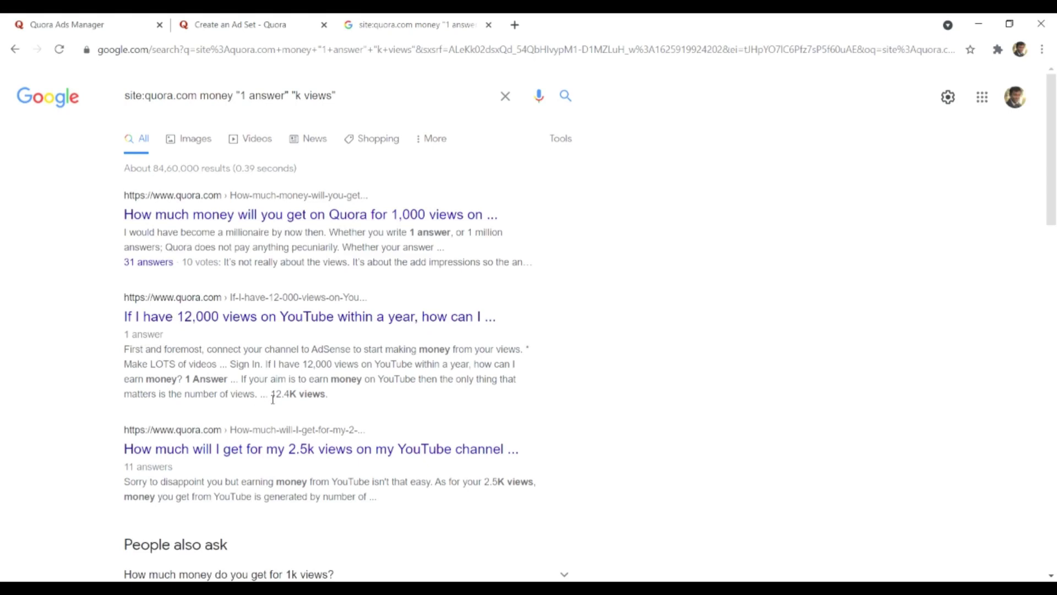
left_click_drag(276, 398, 300, 400)
left_click(668, 372)
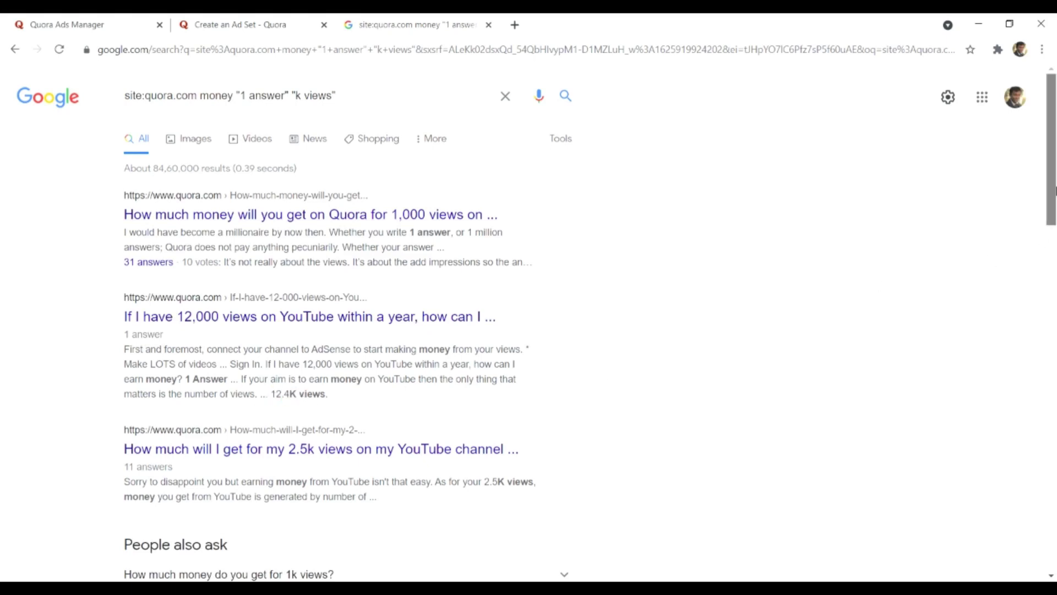
Examine the view and answer counts of the remaining first-page results, including the question on the meaning of '3.6k' in currency.
left_click_drag(1054, 190, 1054, 353)
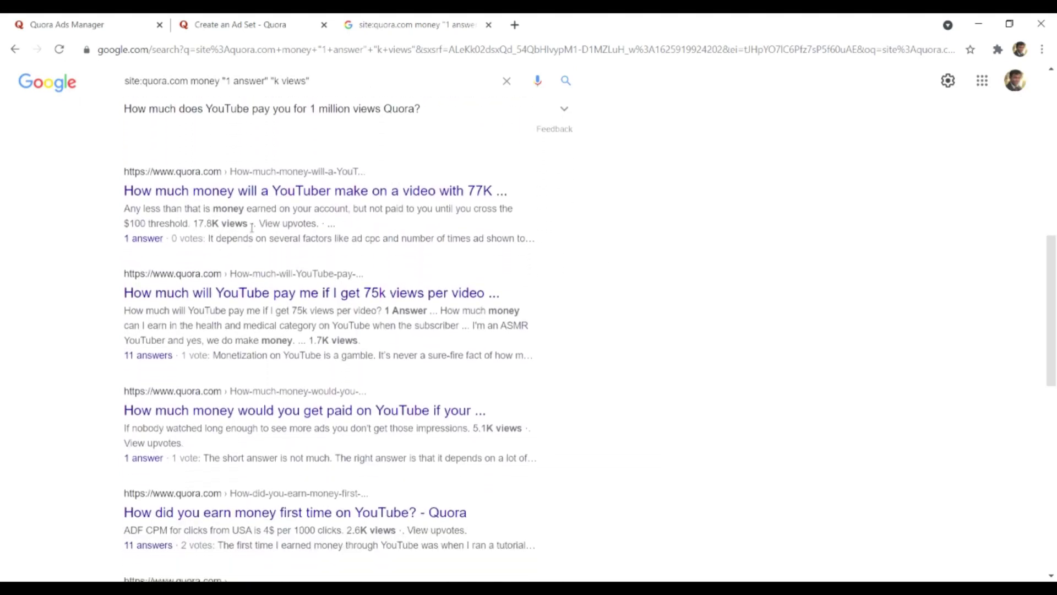
left_click_drag(253, 226, 192, 223)
left_click(498, 435)
left_click_drag(494, 435, 476, 435)
left_click(760, 415)
left_click_drag(1053, 287, 1054, 413)
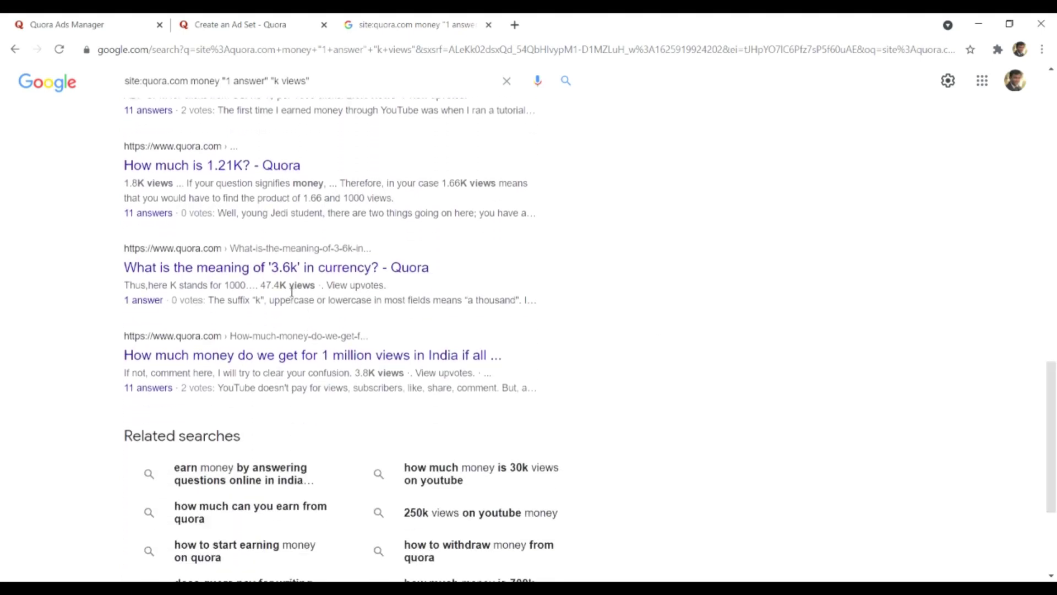
left_click_drag(287, 286, 267, 289)
Go to the second page of the money search results and review the answer and view counts there.
left_click(1051, 435)
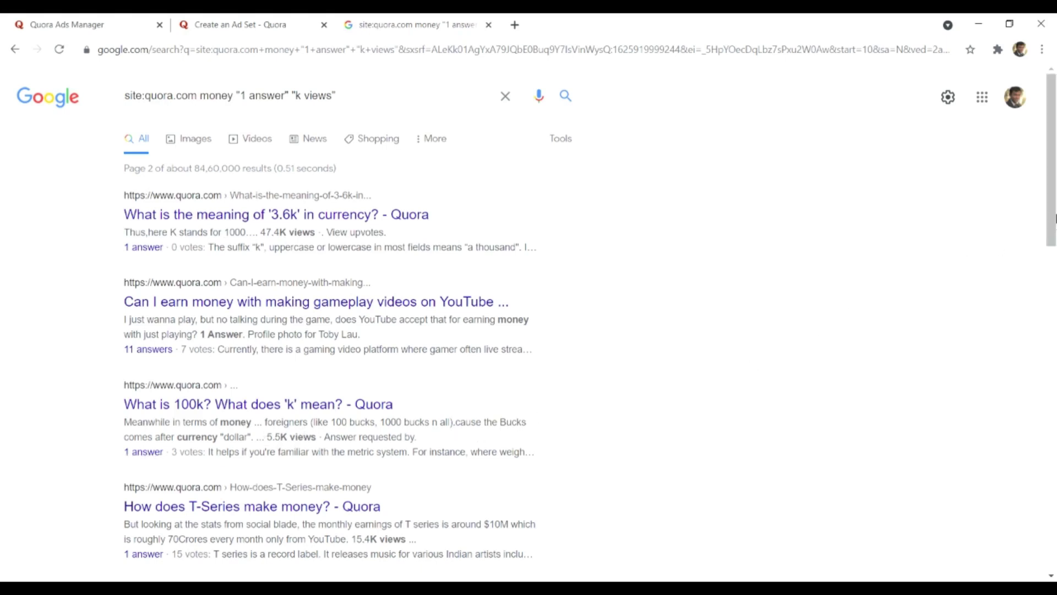
left_click_drag(1054, 219, 1054, 340)
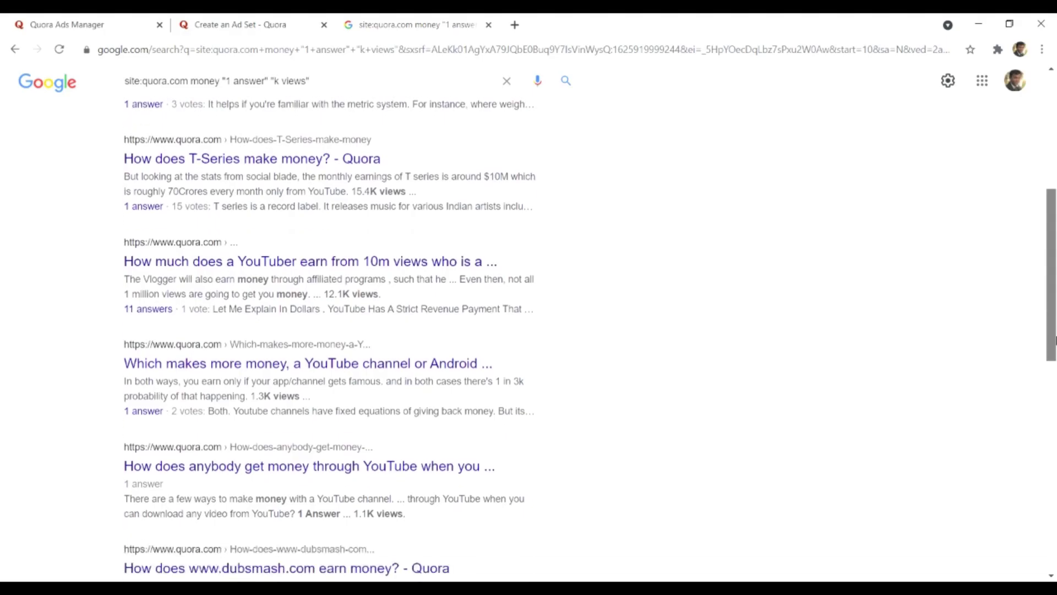